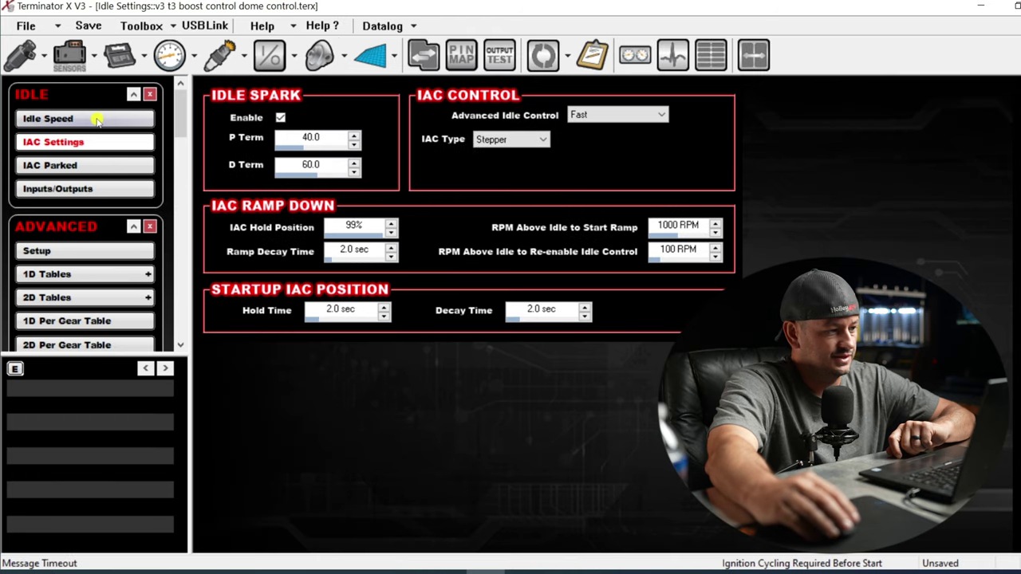
Step: Bring up the target idle speed curve
left_click(96, 118)
Step: Look over the IAC Parked Position curve, then return to the IAC Settings page
left_click(74, 167)
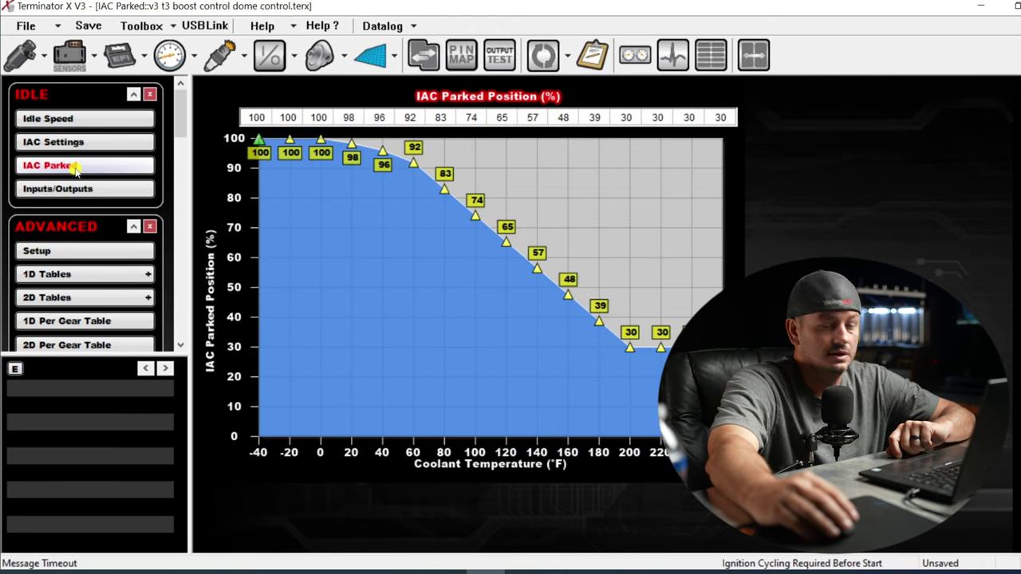
left_click(61, 141)
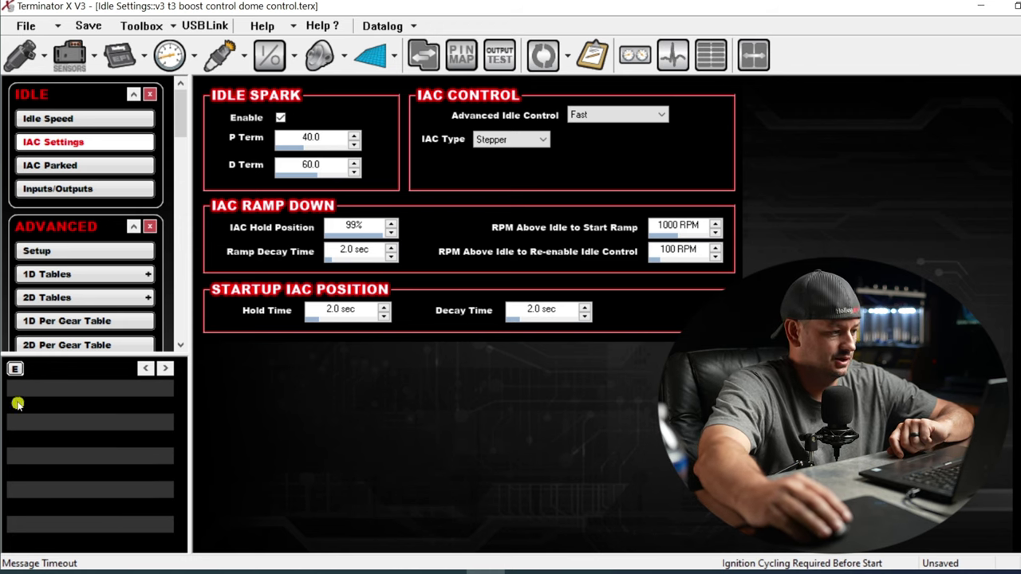
Step: Add TPS, RPM, Target Idle Speed, IAC Position and Base Timing to the first monitor box and retitle it
left_click(14, 369)
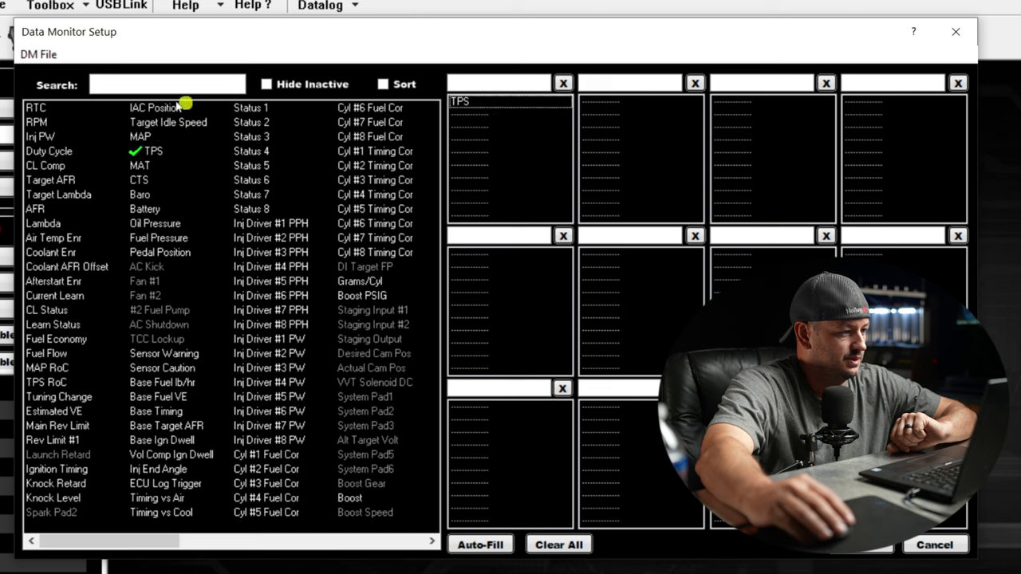
left_click(36, 122)
left_click_drag(248, 136, 465, 118)
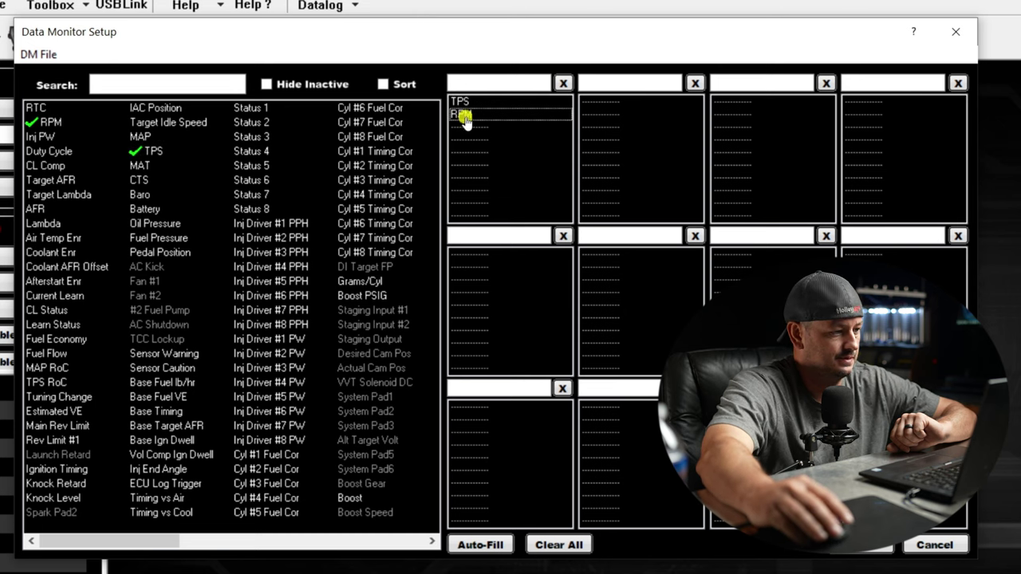
left_click_drag(331, 153, 463, 132)
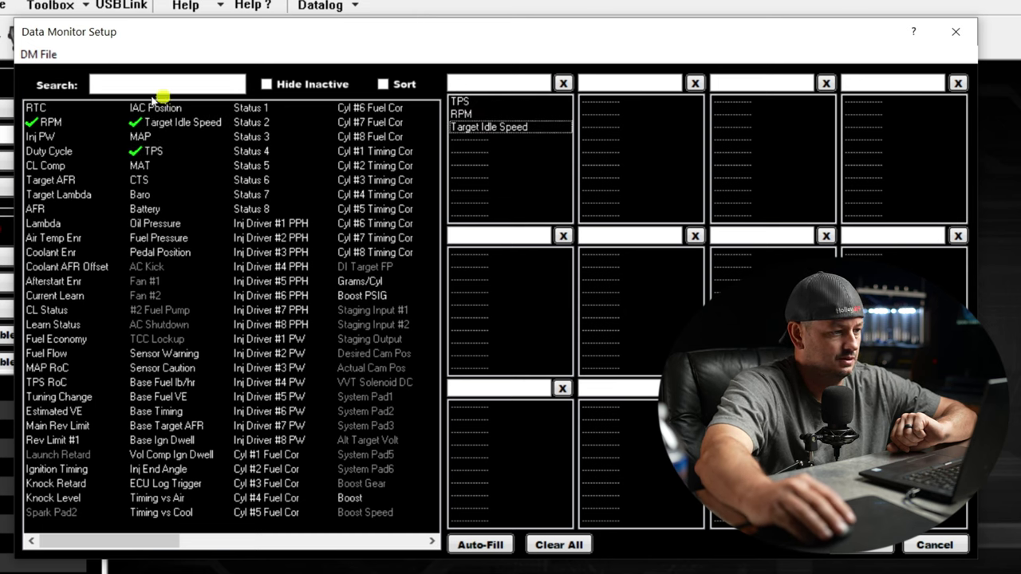
left_click_drag(136, 107, 486, 155)
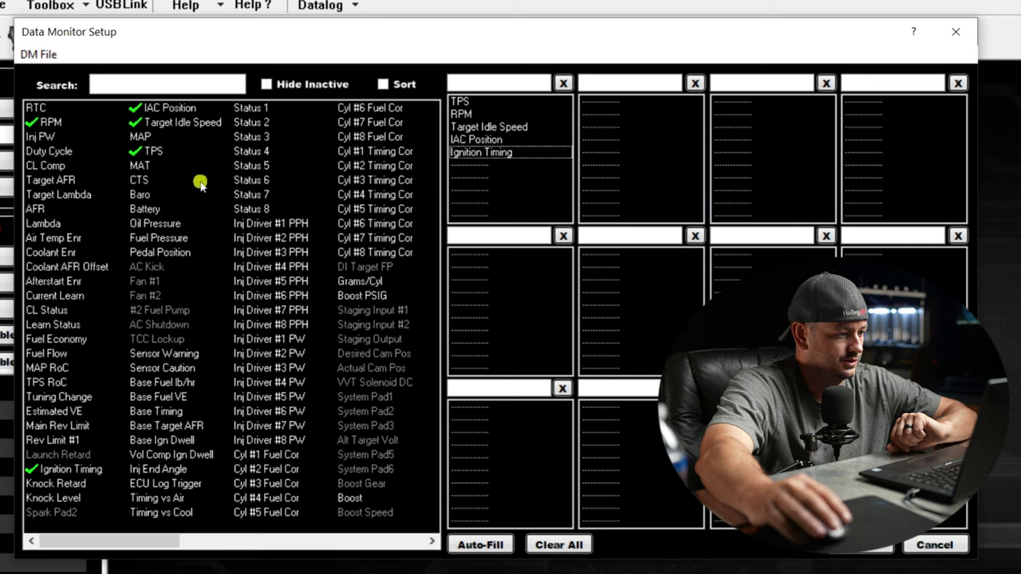
left_click_drag(141, 410, 477, 171)
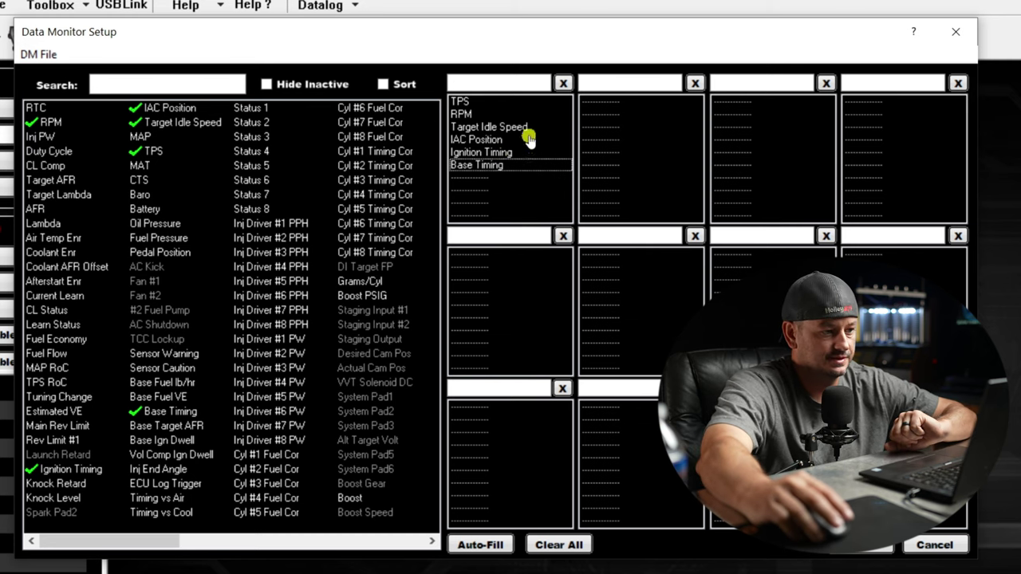
left_click(484, 84)
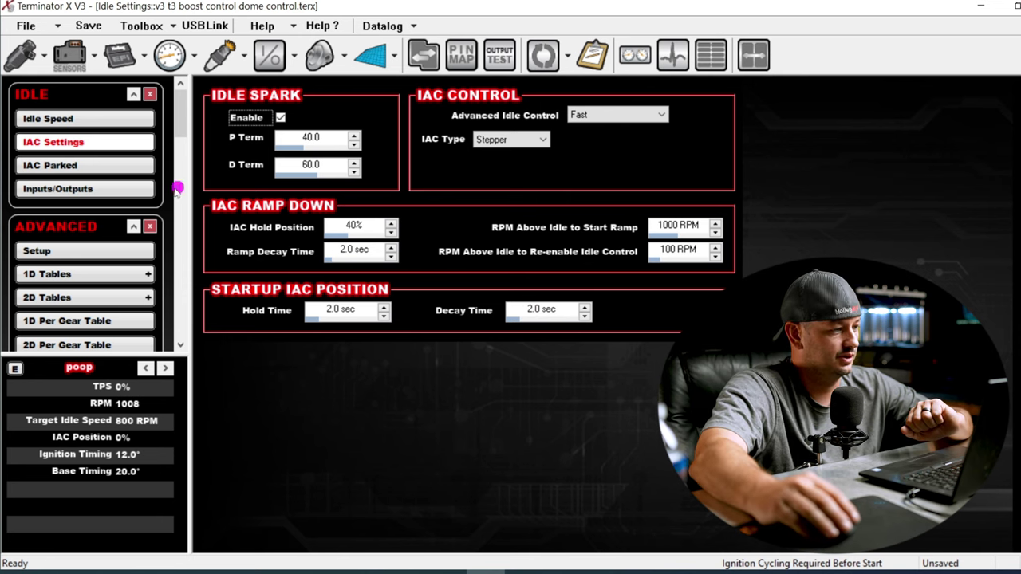
Step: Enter 1000 RPM in the coldest target idle cell and ramp the colder cells from 1000 to 800
left_click(88, 118)
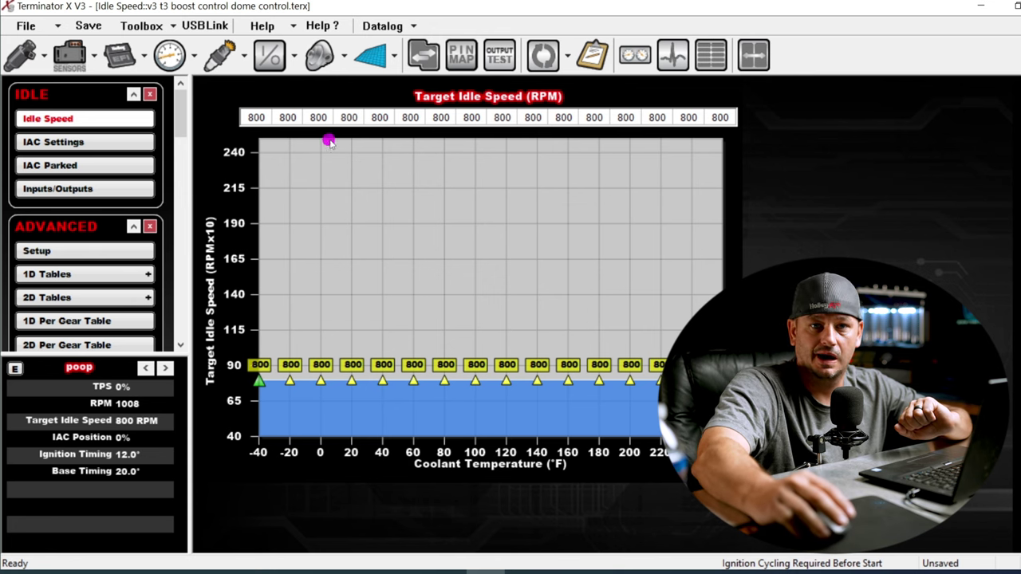
left_click(256, 117)
type("1000")
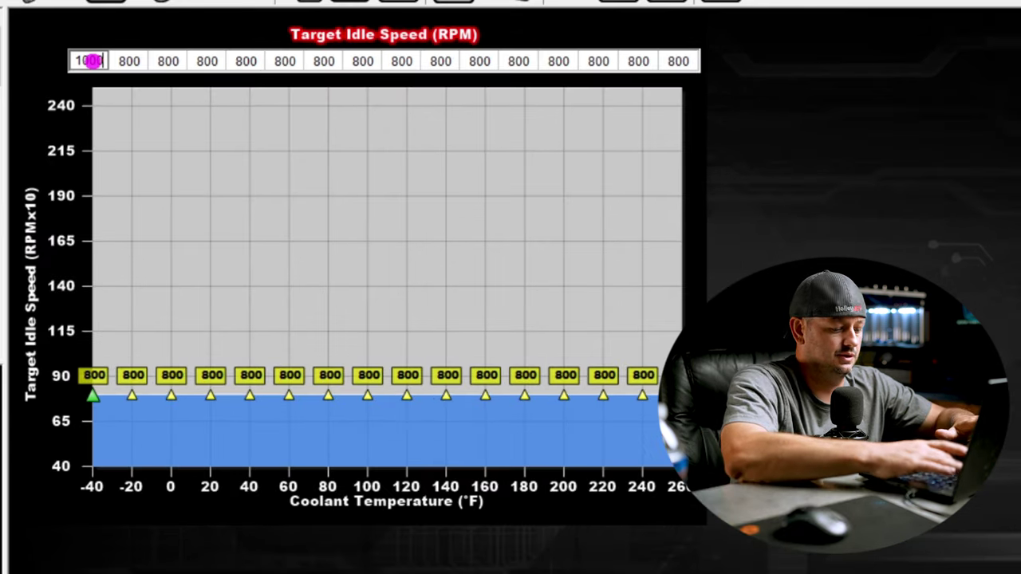
key("Return")
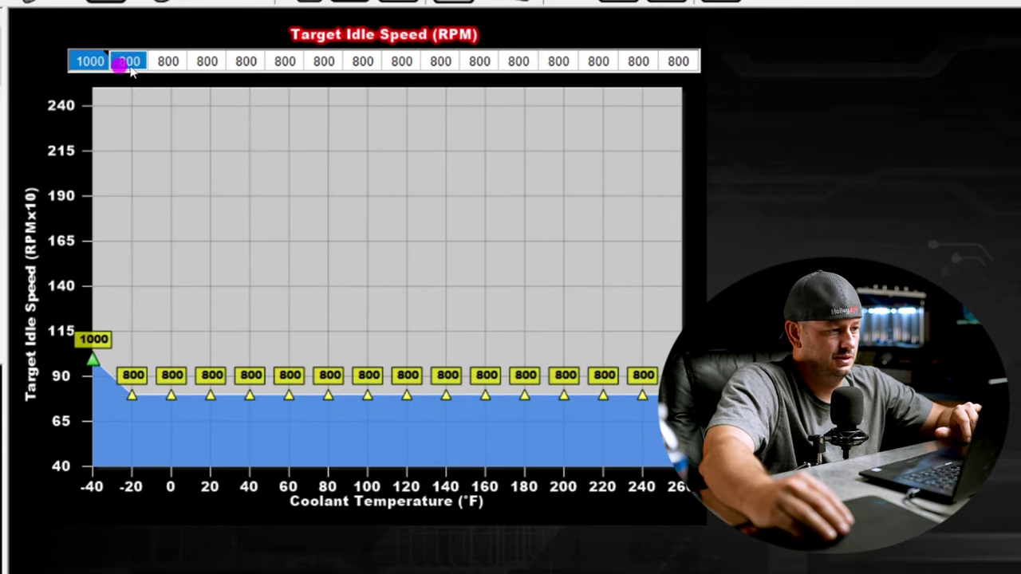
left_click_drag(130, 69, 431, 60)
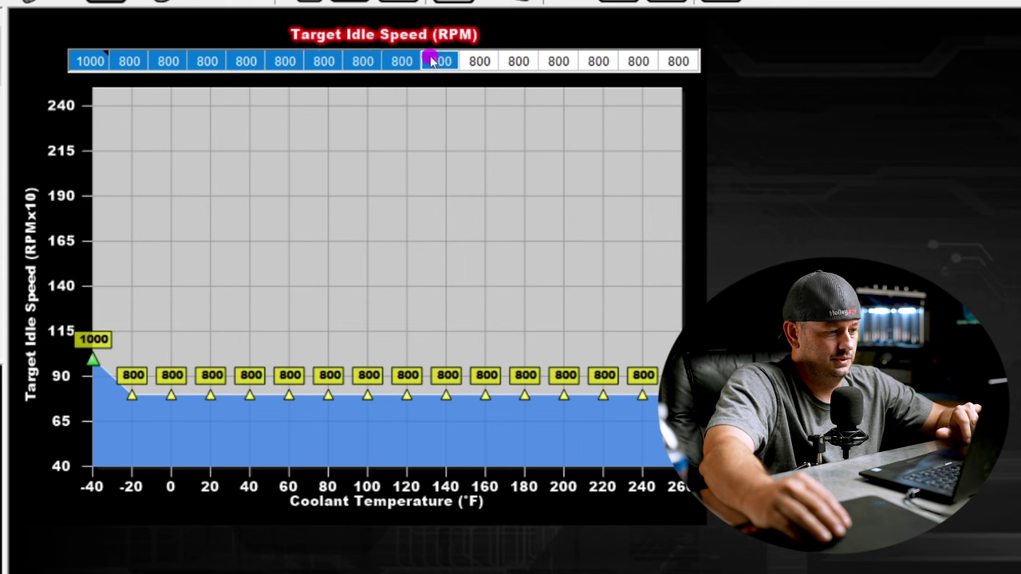
right_click(515, 63)
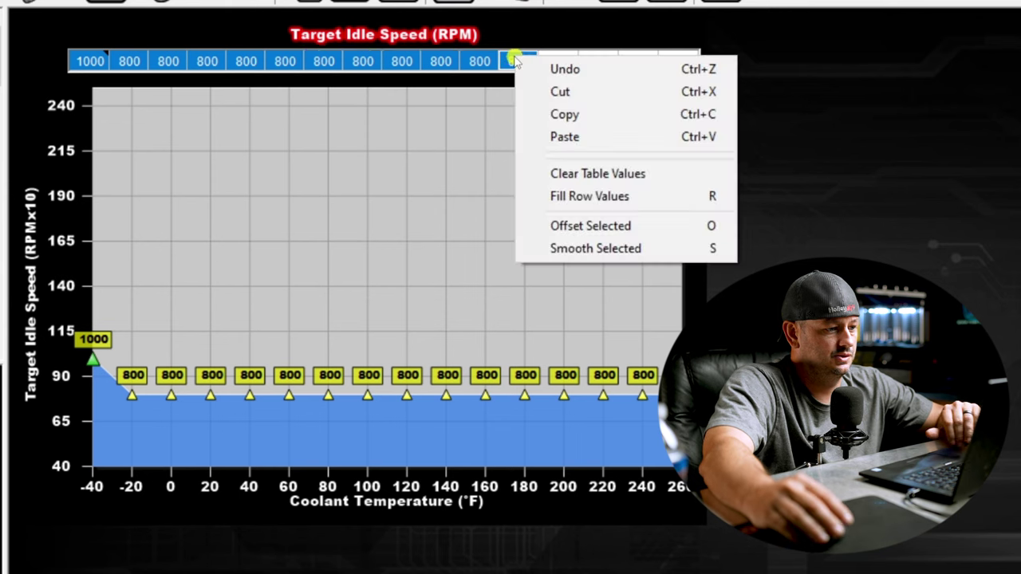
left_click(594, 196)
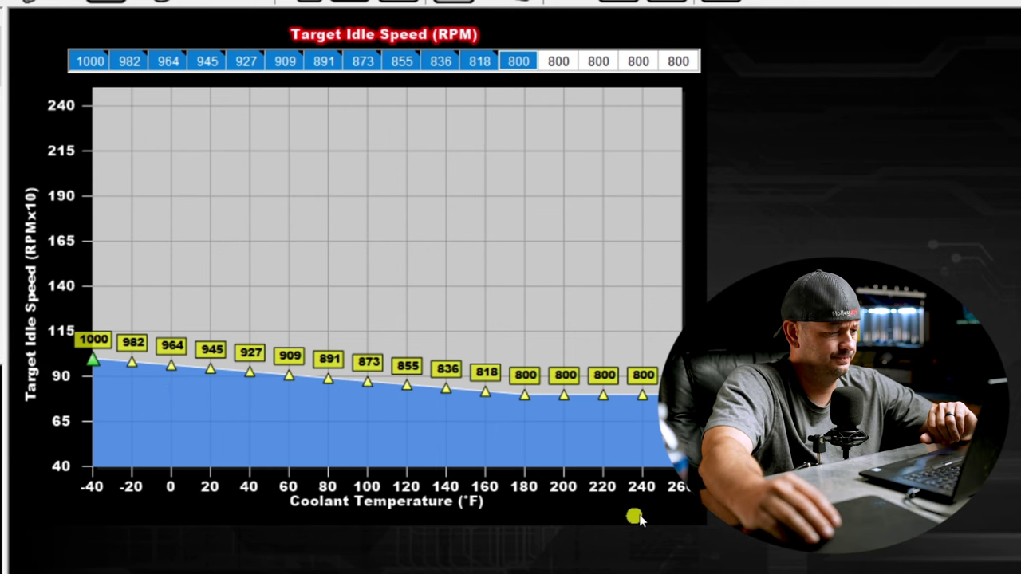
Step: Fill the whole target idle speed row with 1000 RPM, then view the Base Spark table
left_click_drag(88, 61, 673, 57)
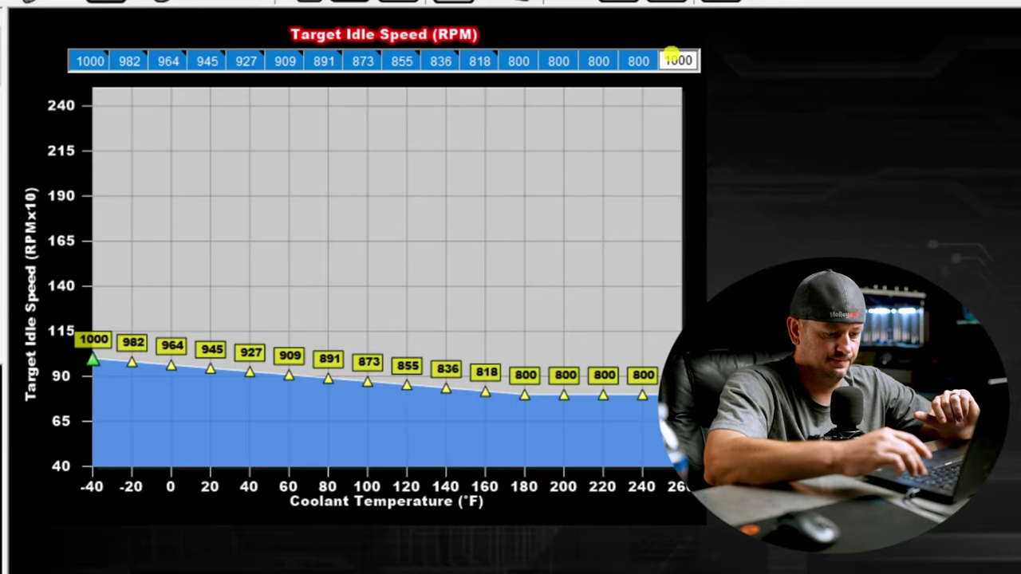
key("Return")
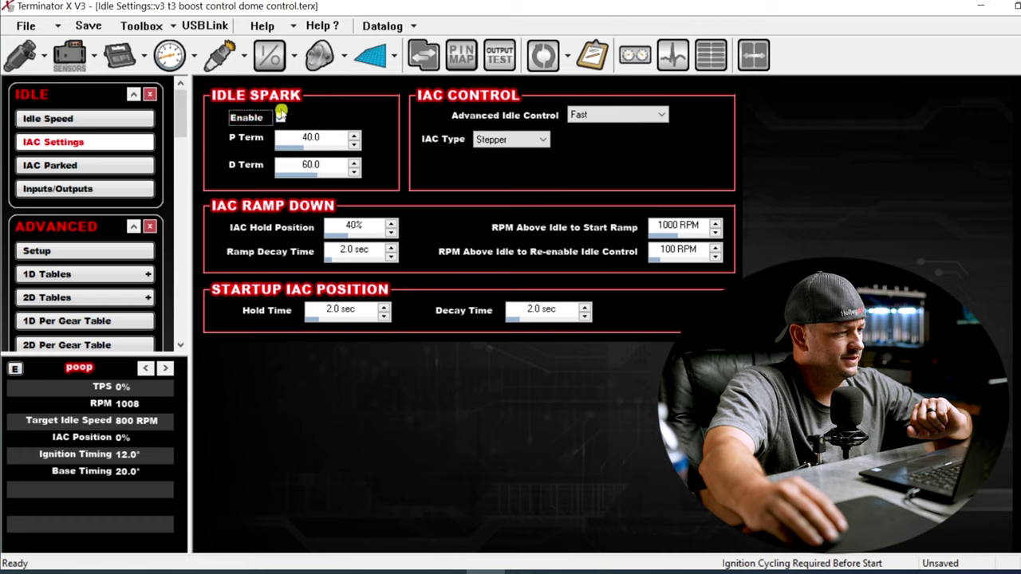
left_click(221, 62)
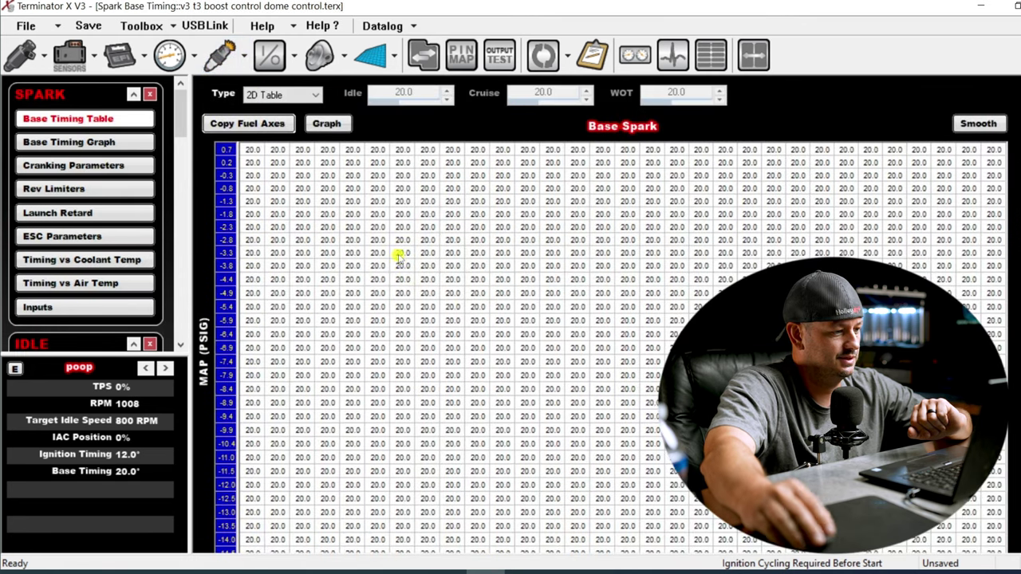
Step: Scroll down and back up through the Base Spark timing table
scroll(511, 337, "down", 2)
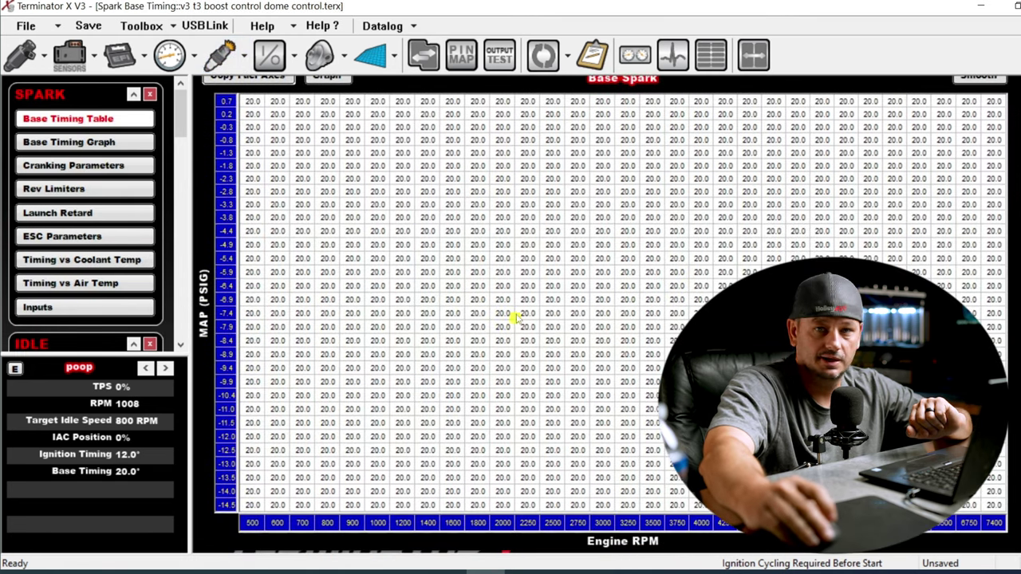
scroll(551, 325, "up", 2)
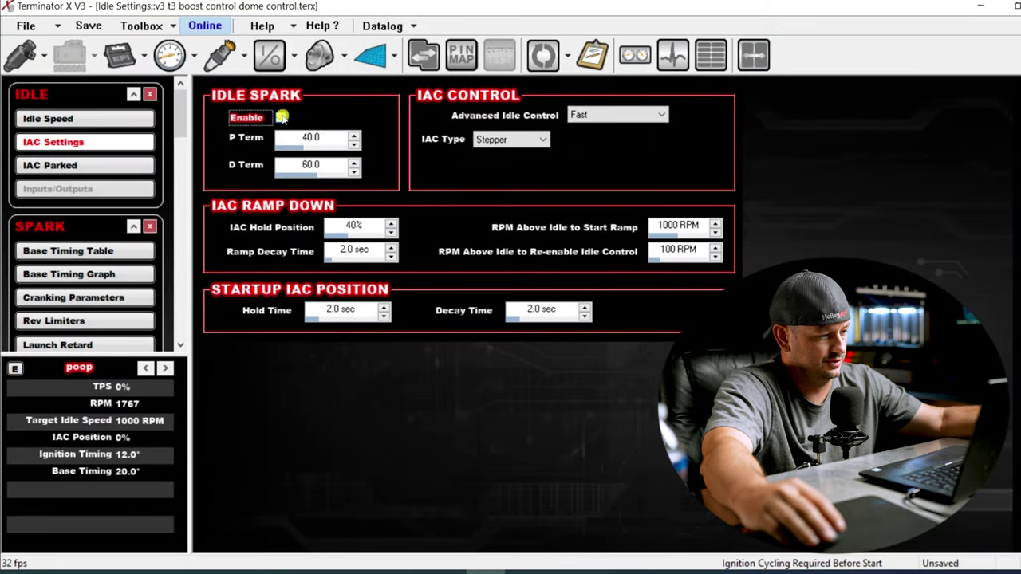
Step: Tick Idle Spark Enable, keeping P Term 40.0 and D Term 60.0
left_click(282, 117)
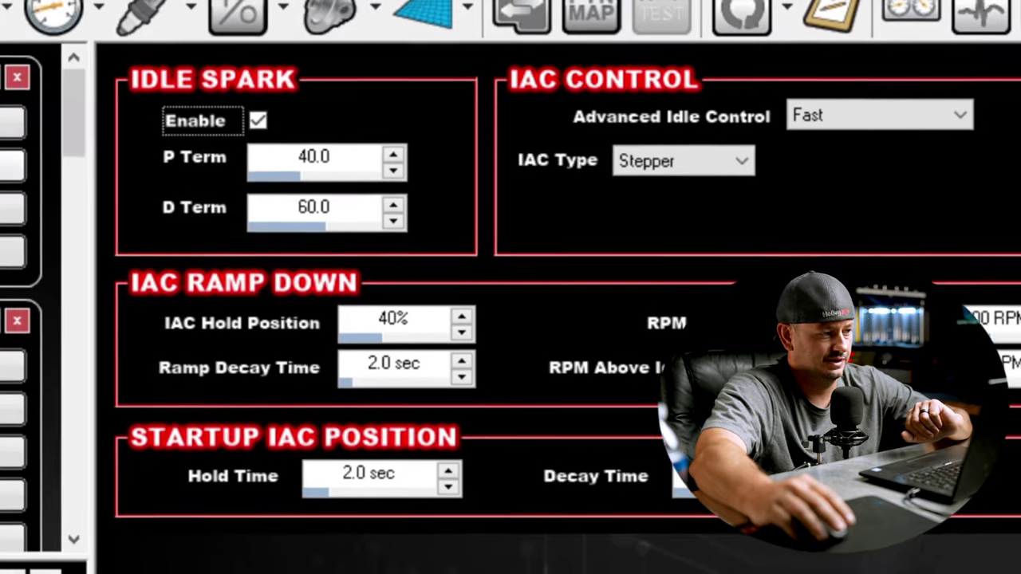
Step: Replace the D Term with trial entries 1.0 and 0.0
double_click(358, 204)
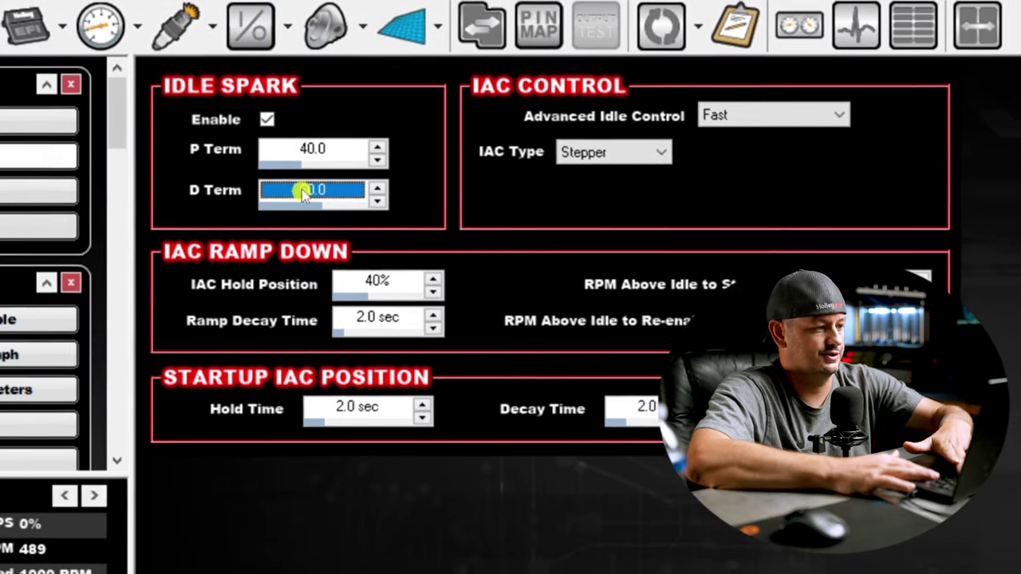
type("1.0")
double_click(302, 190)
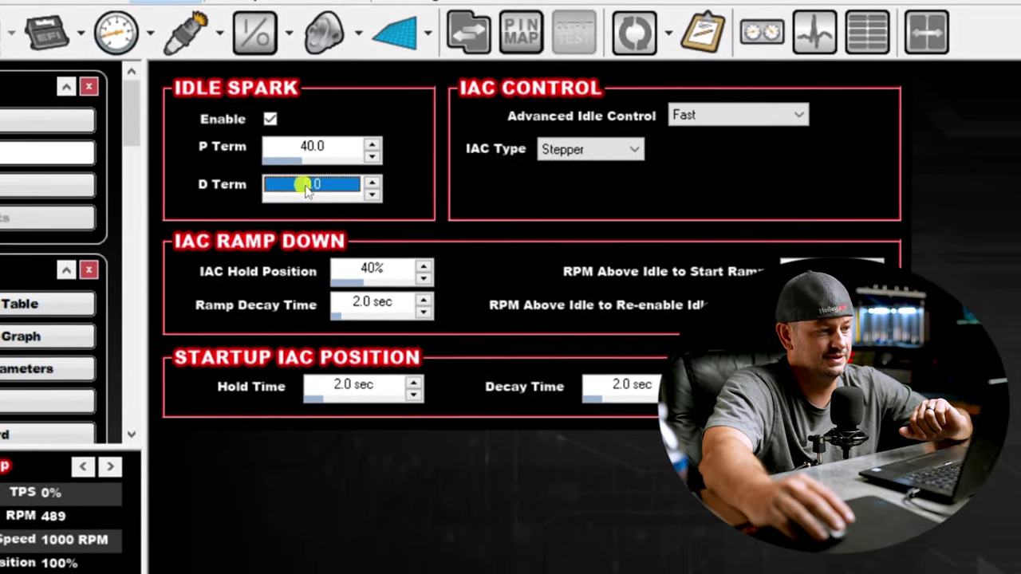
type("0.0")
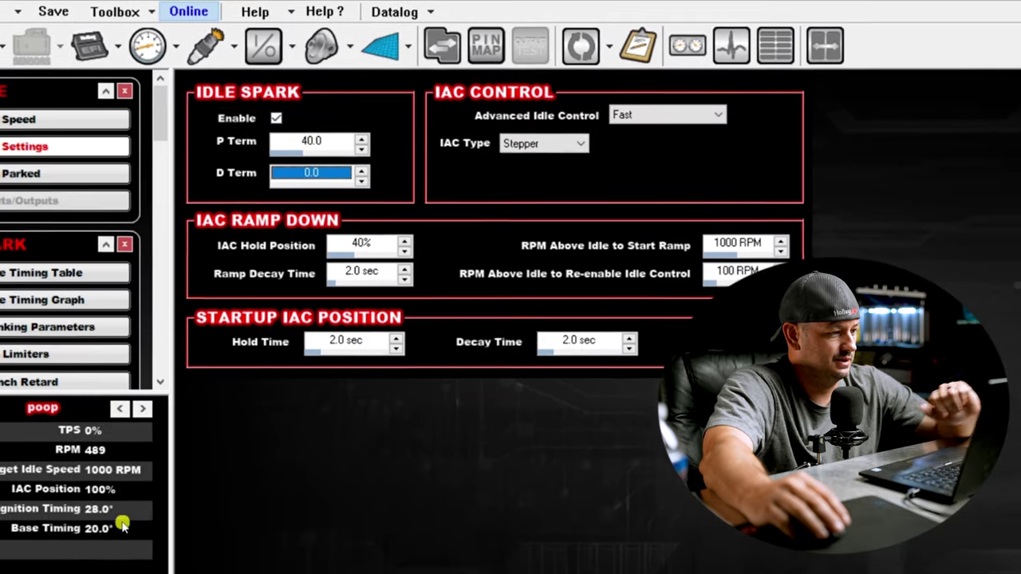
Step: Try P Term values of 1.0, 80, 2 and 3
double_click(311, 142)
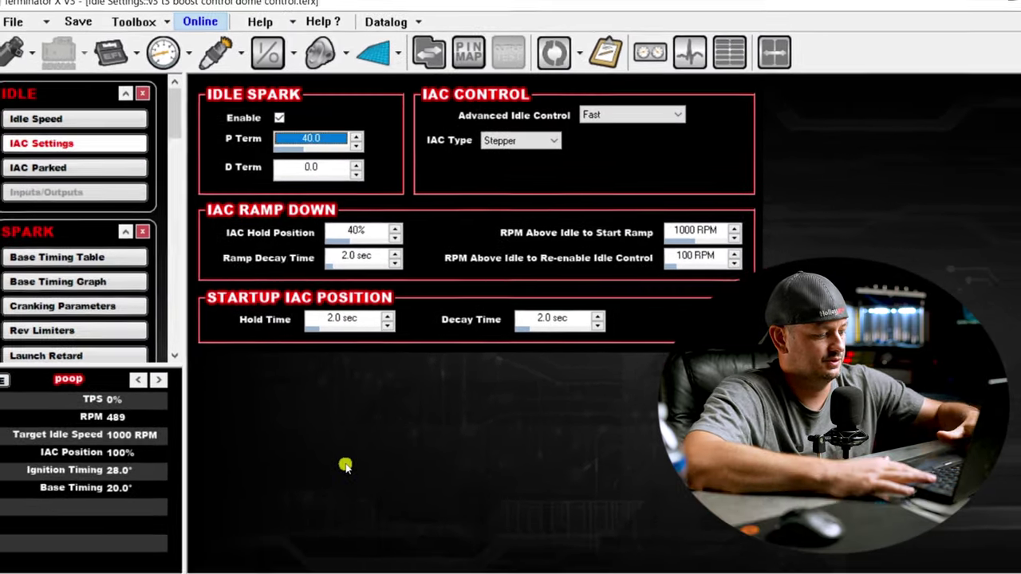
type("1.0")
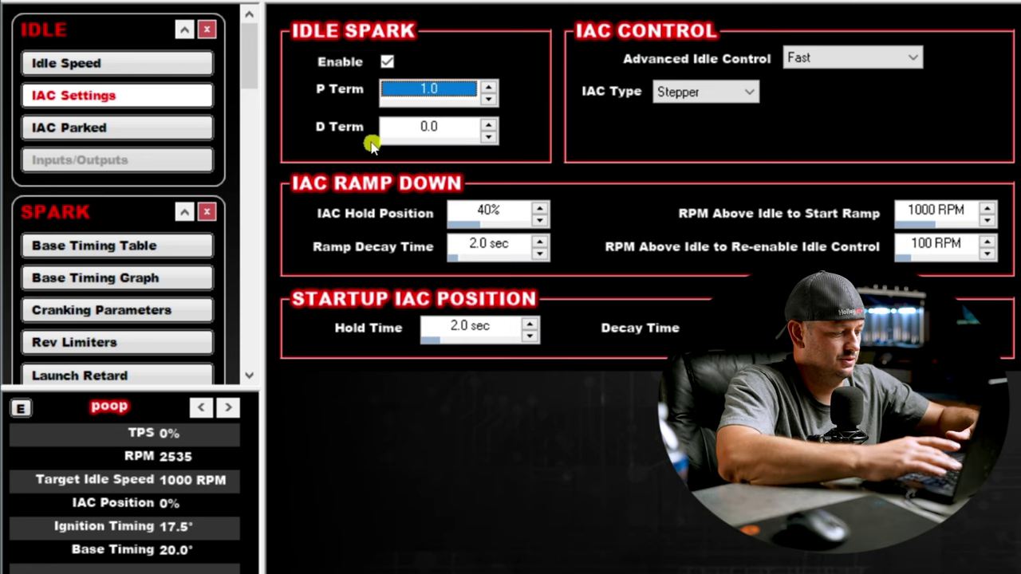
type("80")
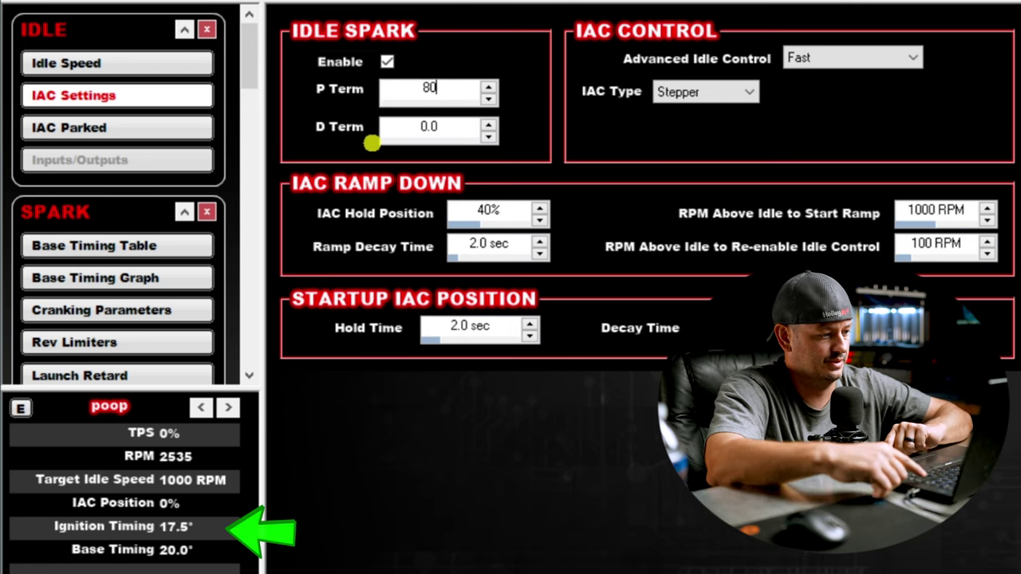
key("Return")
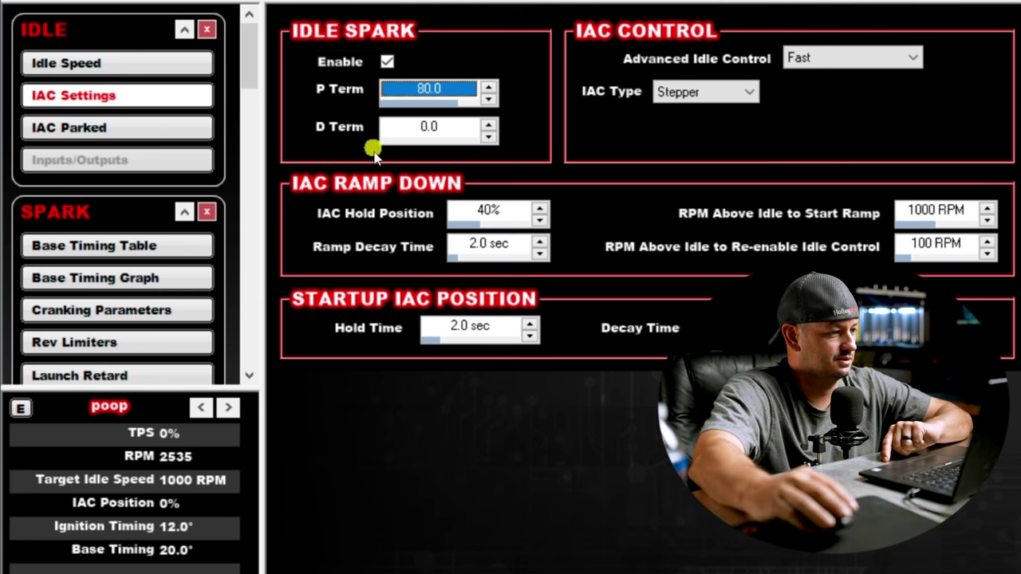
type("2")
key("Return")
type("3")
key("Return")
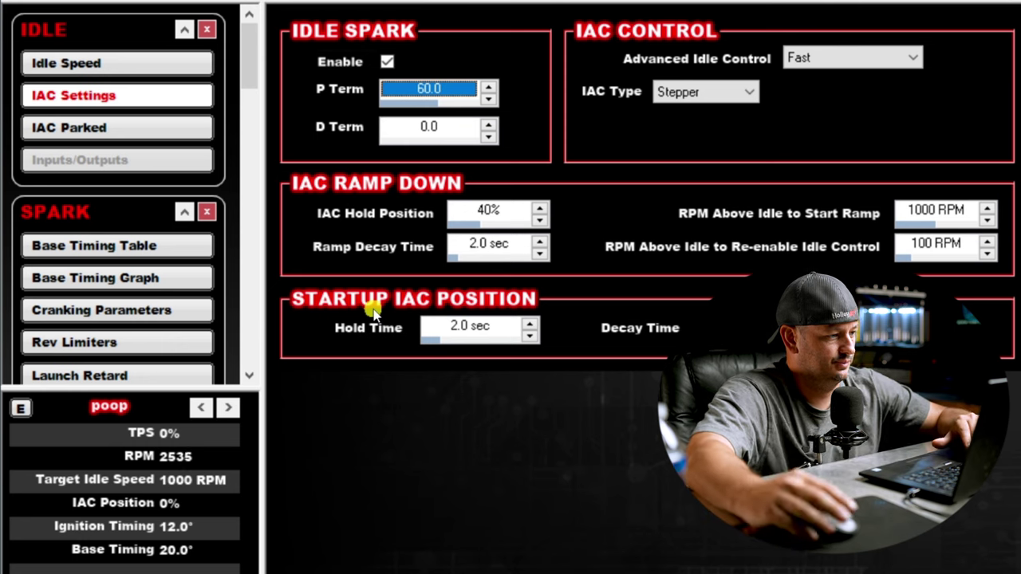
Step: Step the D Term through 1, 5, 50 and finally 100
key("Tab")
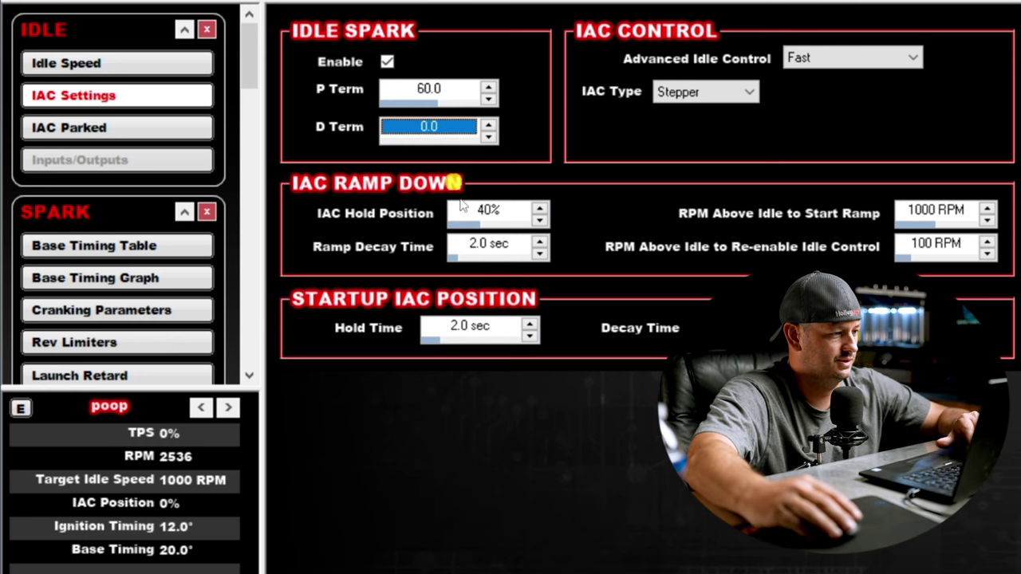
type("1")
key("Return")
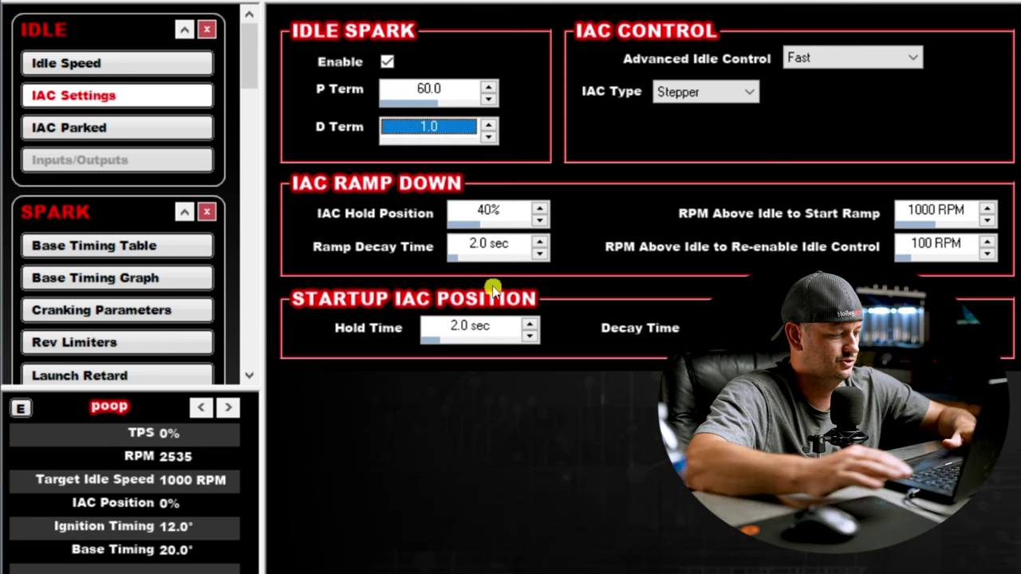
type("5")
key("Return")
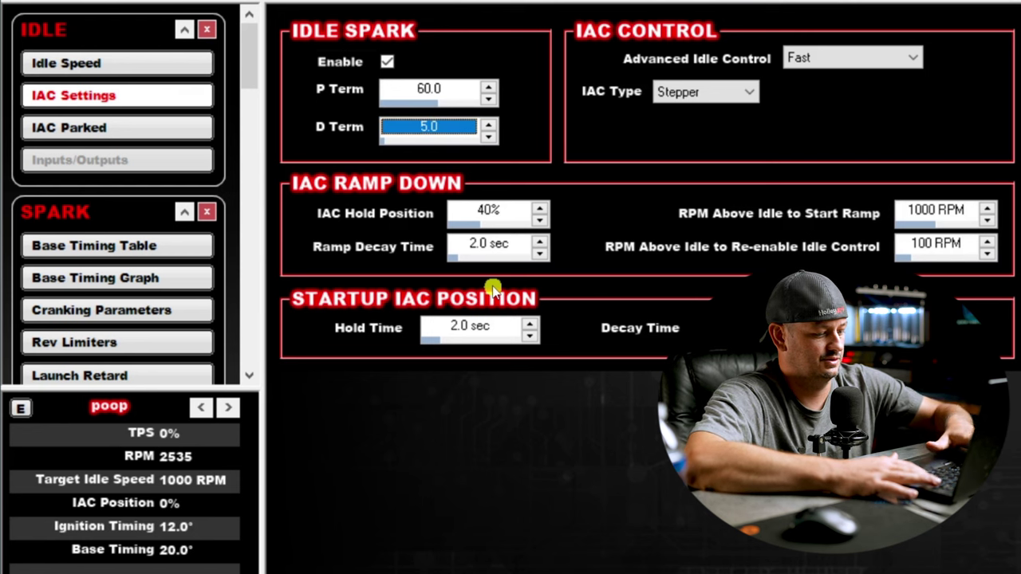
type("50")
key("Return")
type("100")
key("Return")
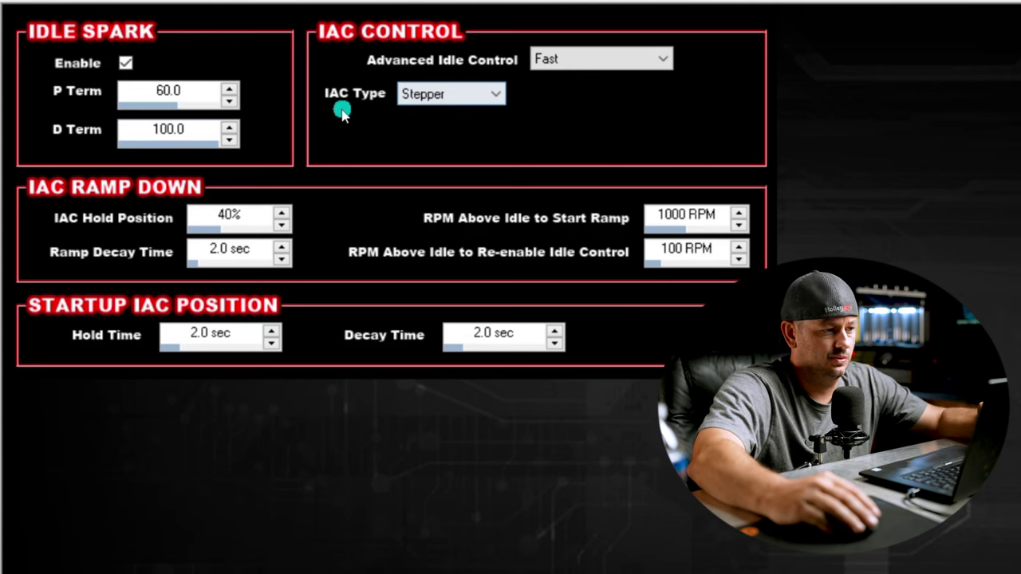
Step: Review the IAC Type choices, then show the Advanced Idle Control presets
left_click(472, 103)
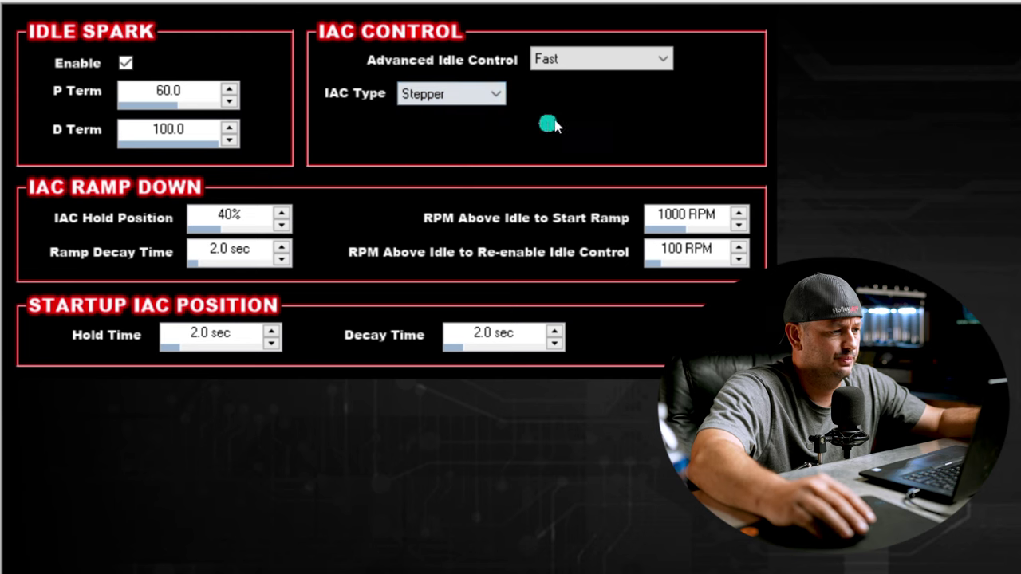
left_click(655, 59)
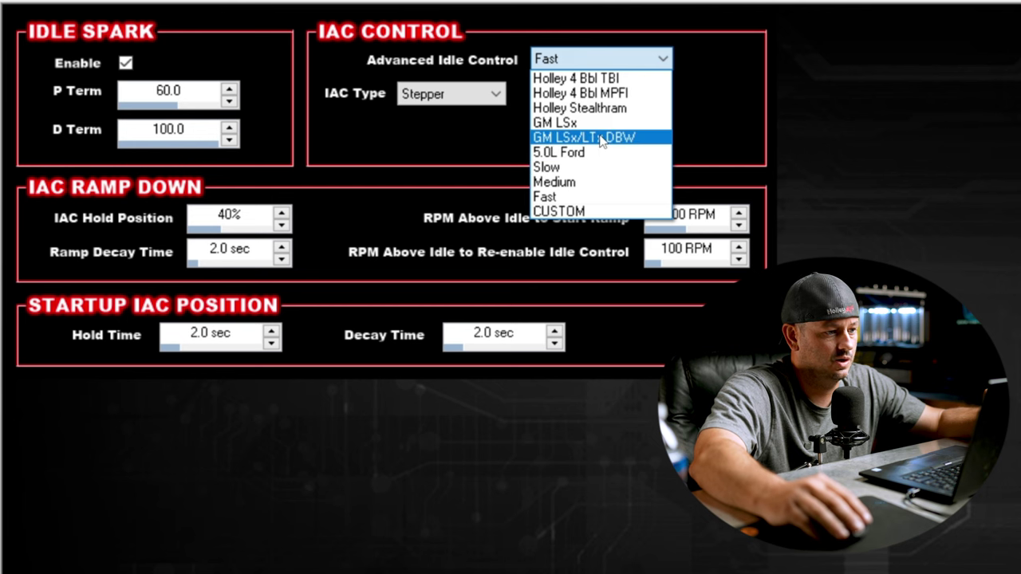
Step: Pick CUSTOM and accept its caution, then switch Advanced Idle Control to GM LSx
left_click(588, 212)
left_click(656, 356)
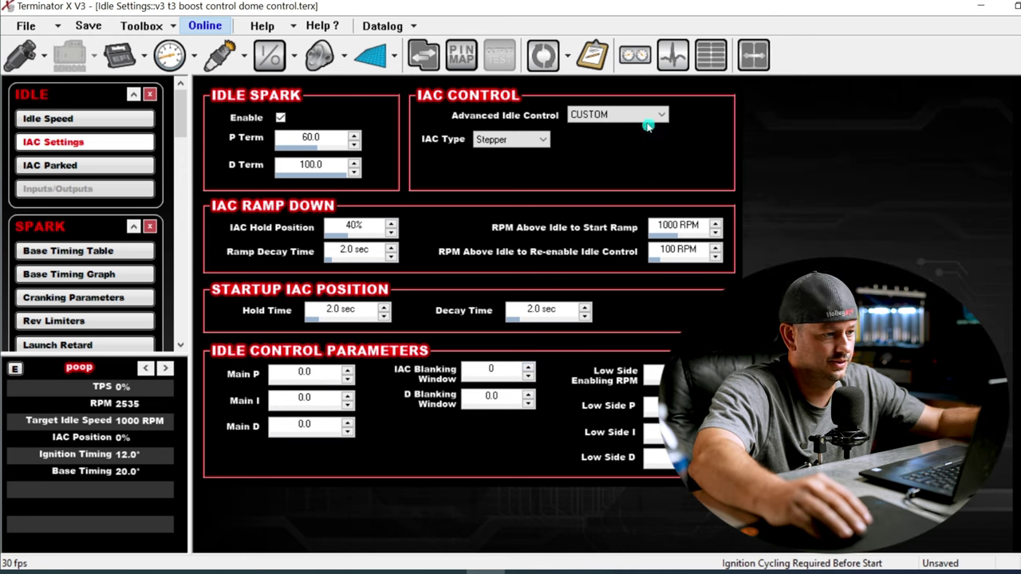
left_click(645, 117)
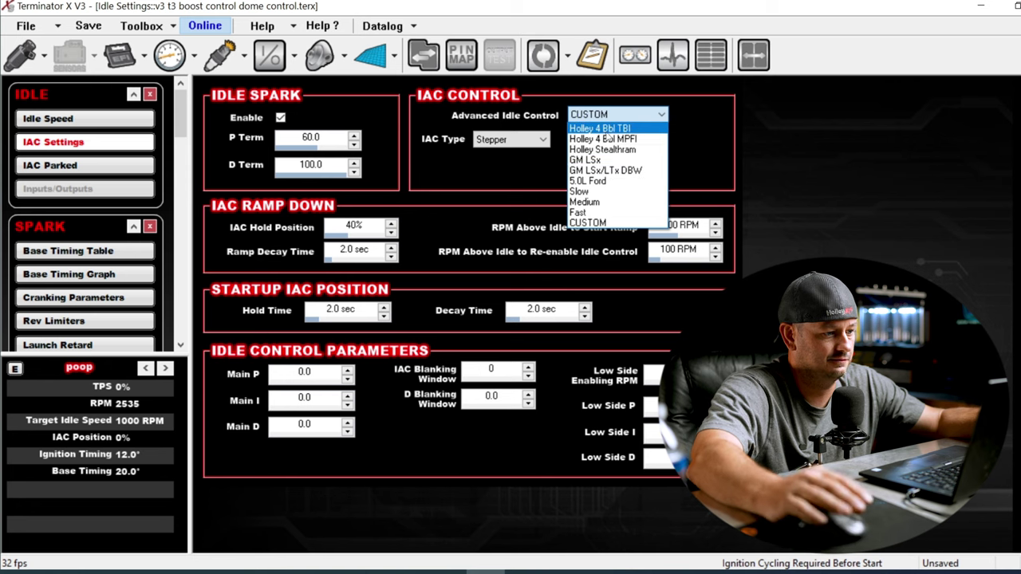
left_click(584, 159)
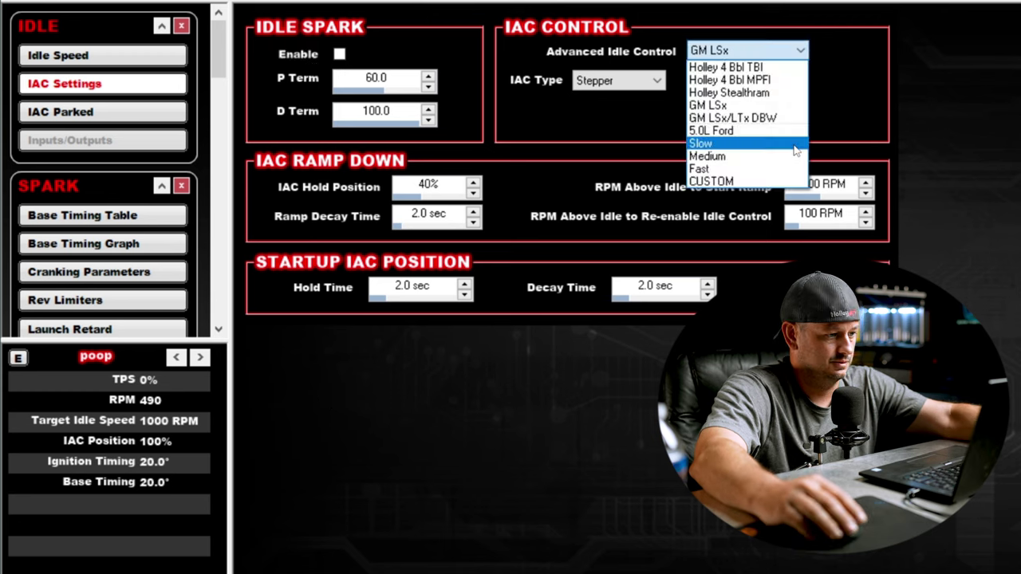
Step: Set Advanced Idle Control to Slow, then change it to Fast
left_click(794, 144)
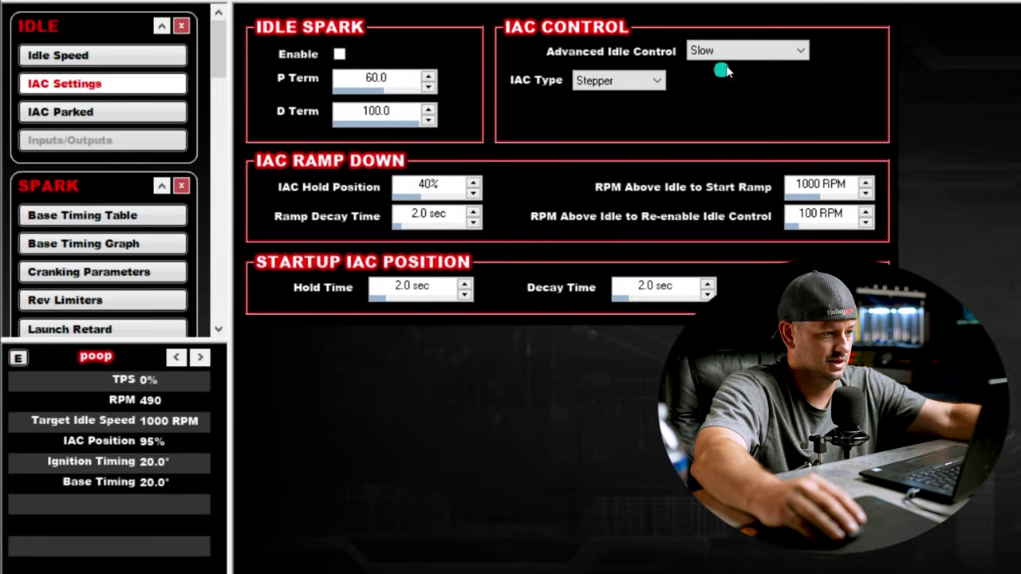
left_click(726, 52)
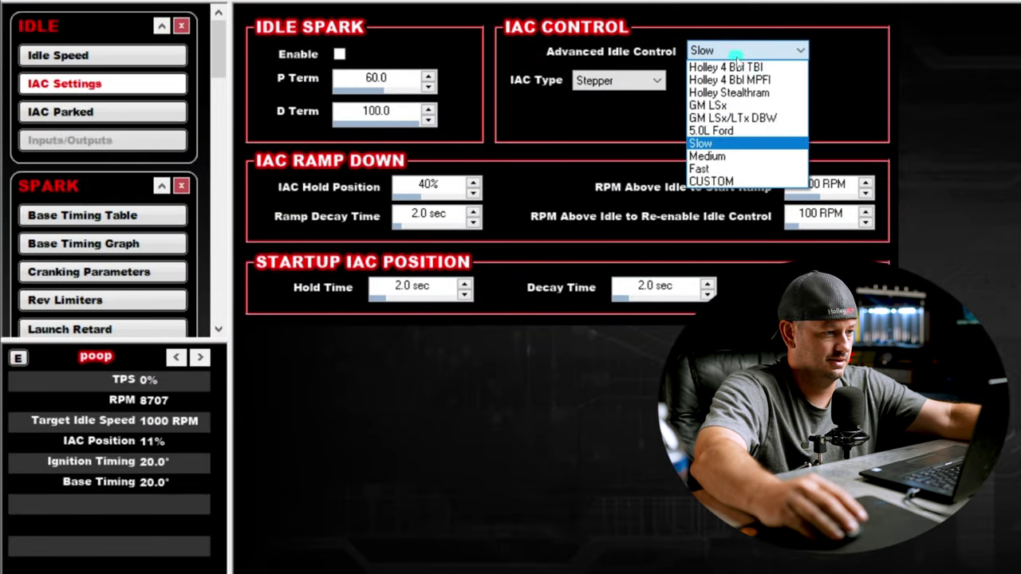
left_click(767, 169)
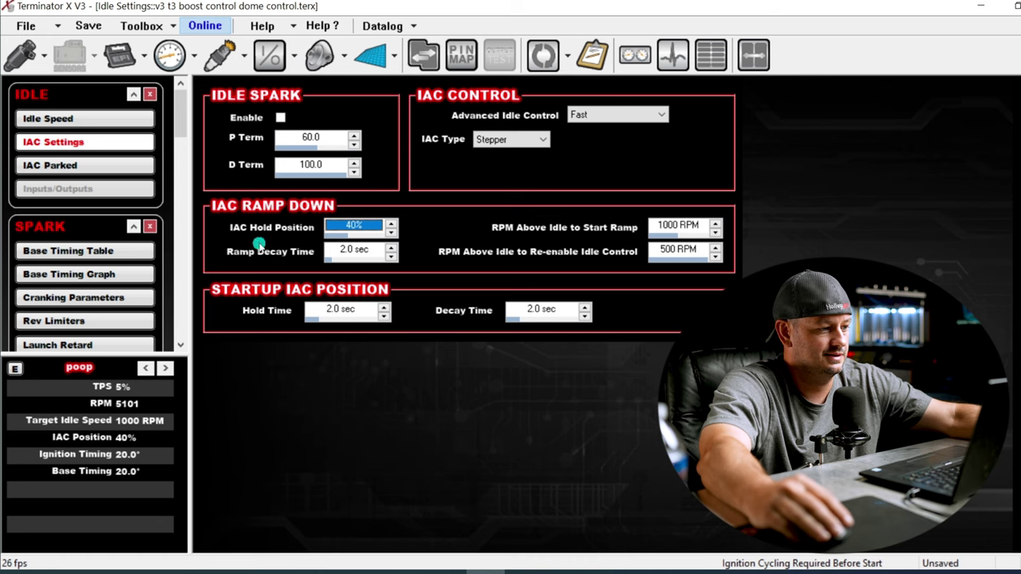
Step: Change the IAC Hold Position from 40% to 50%, then select the RPM Above Idle to Start Ramp field
type("50")
key("Return")
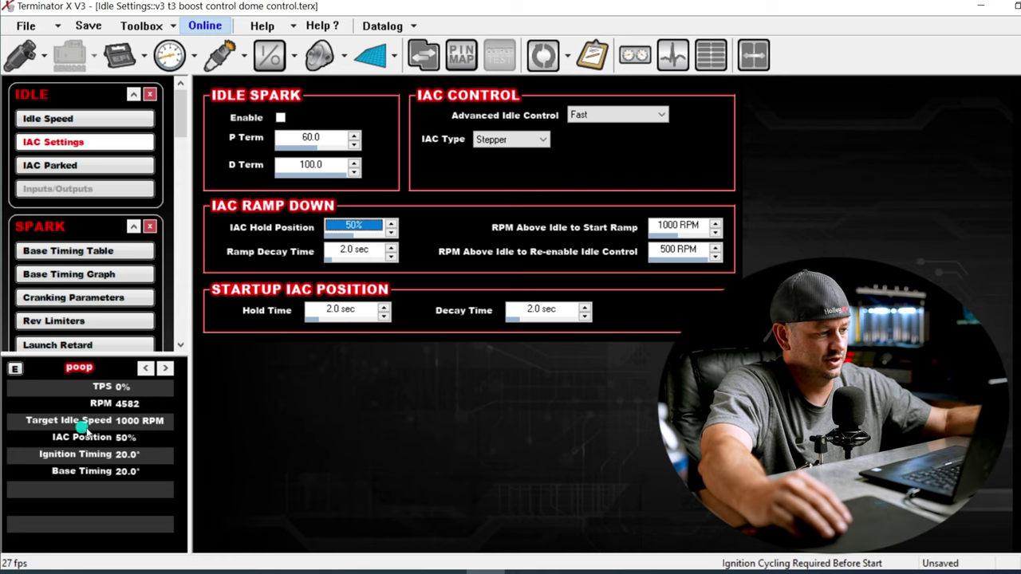
left_click(131, 431)
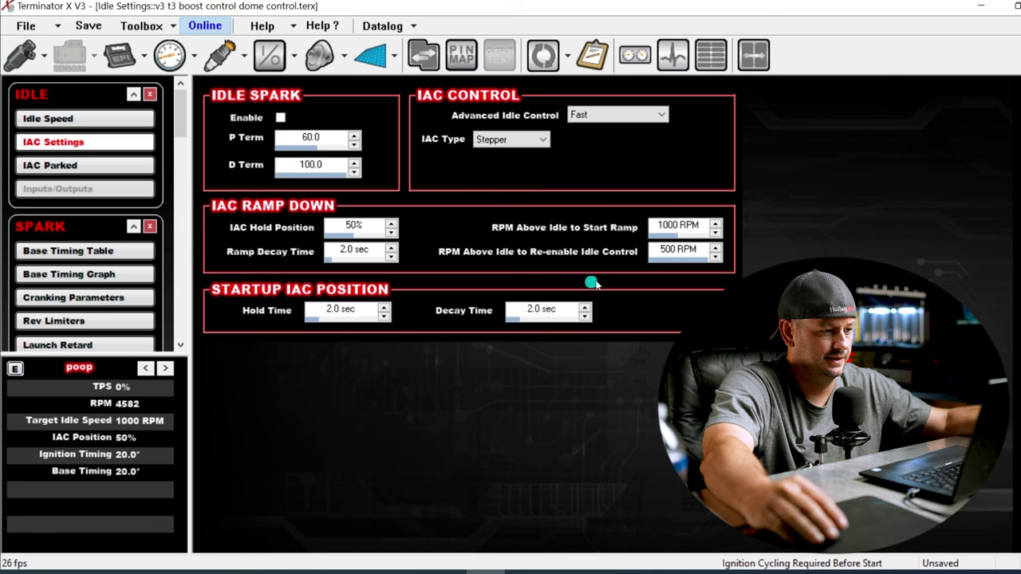
left_click(674, 229)
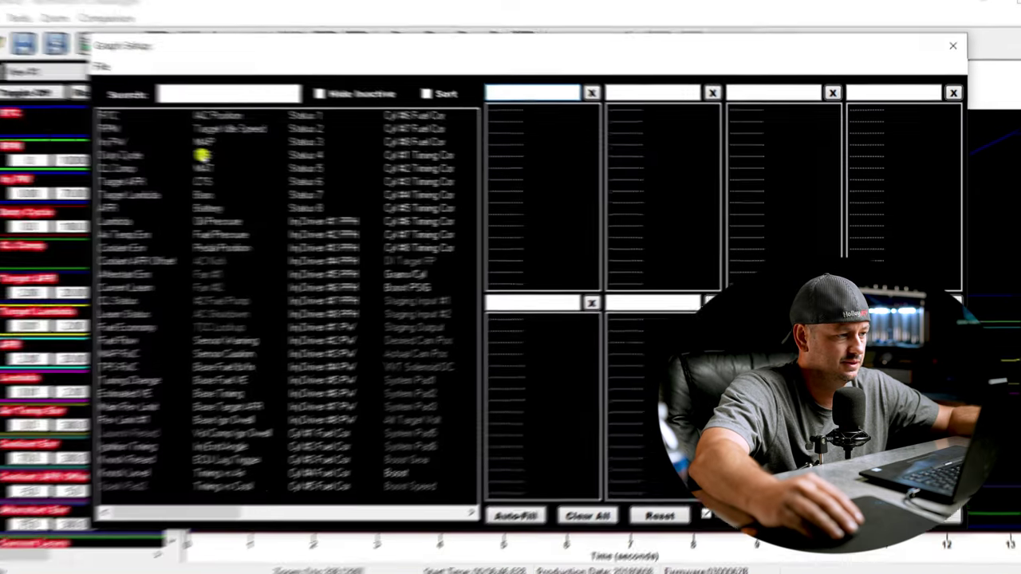
Step: Put TPS, RPM, Target Idle Speed and IAC Position in the first graph slot and name it
left_click_drag(222, 158, 483, 120)
left_click_drag(163, 122, 493, 142)
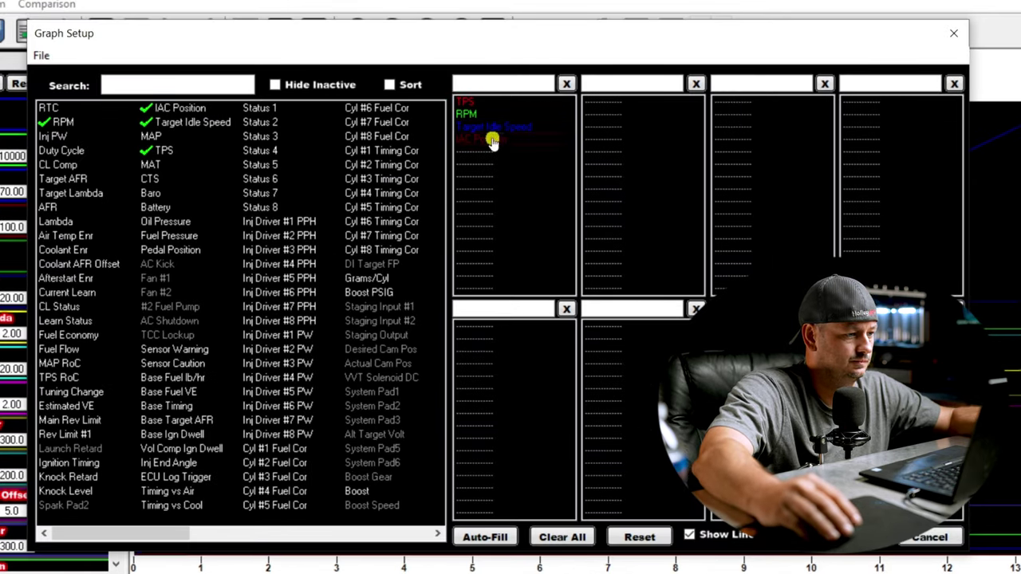
left_click(516, 81)
type("poop")
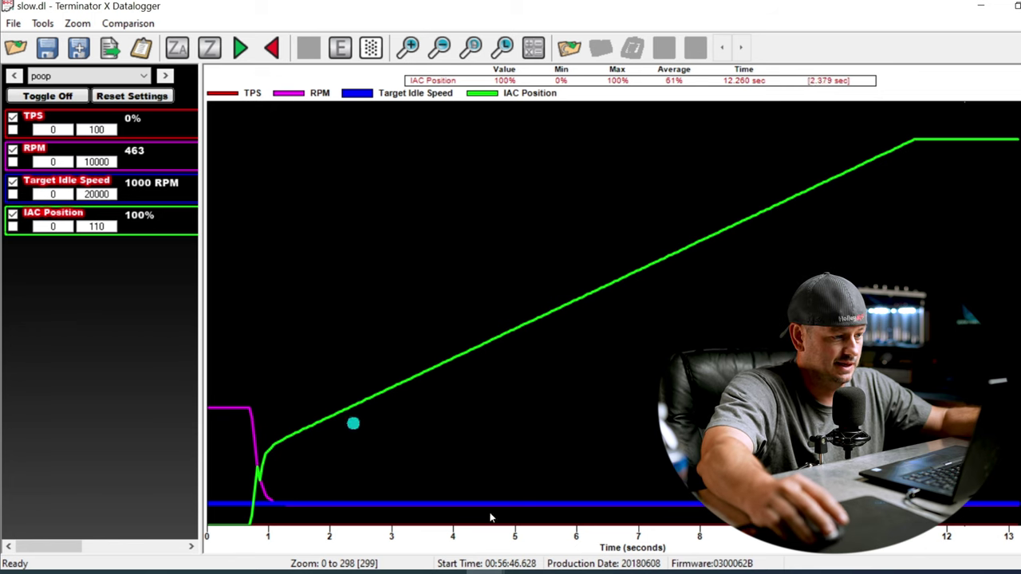
Step: Read slow.dl values at 0.38 s, 10 s, 4.58 s and 12.7 s, where IAC Position hits 100%
left_click(230, 408)
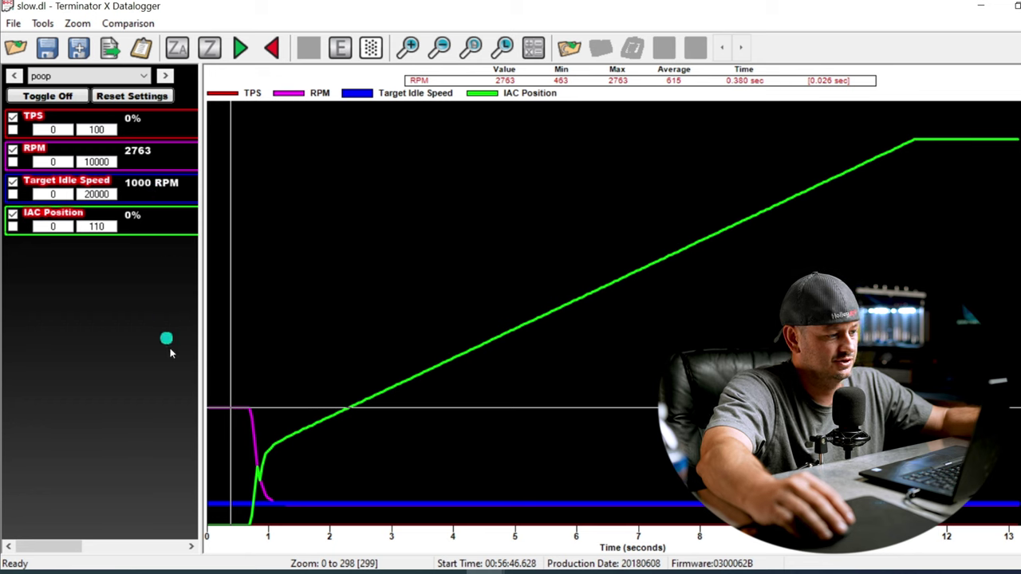
left_click(826, 182)
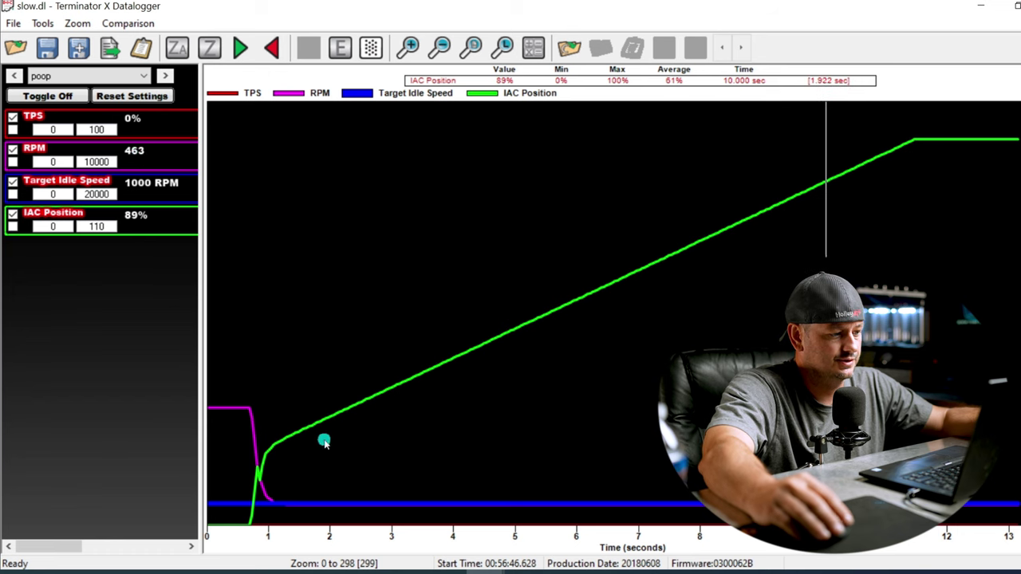
left_click(490, 391)
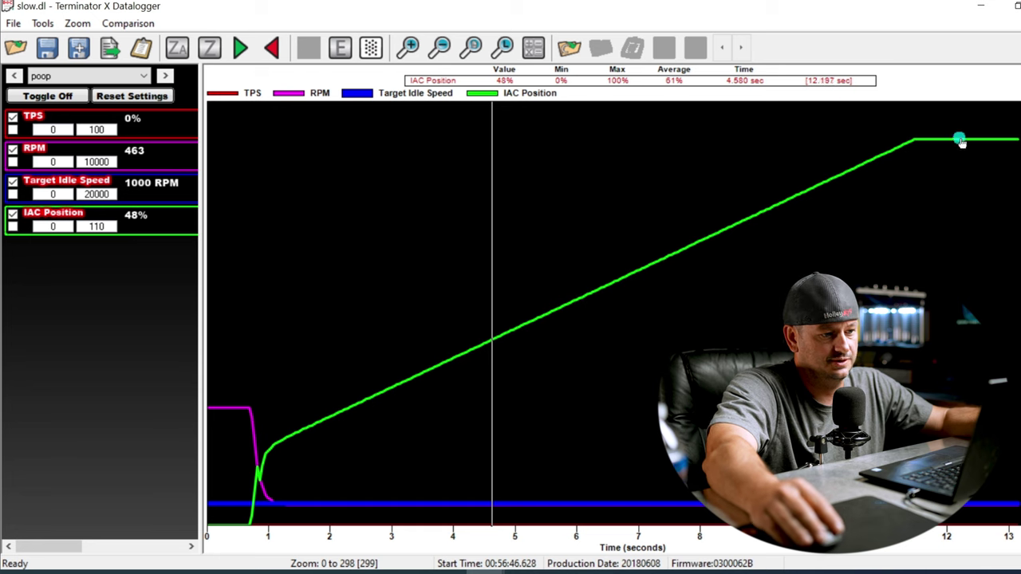
left_click(989, 221)
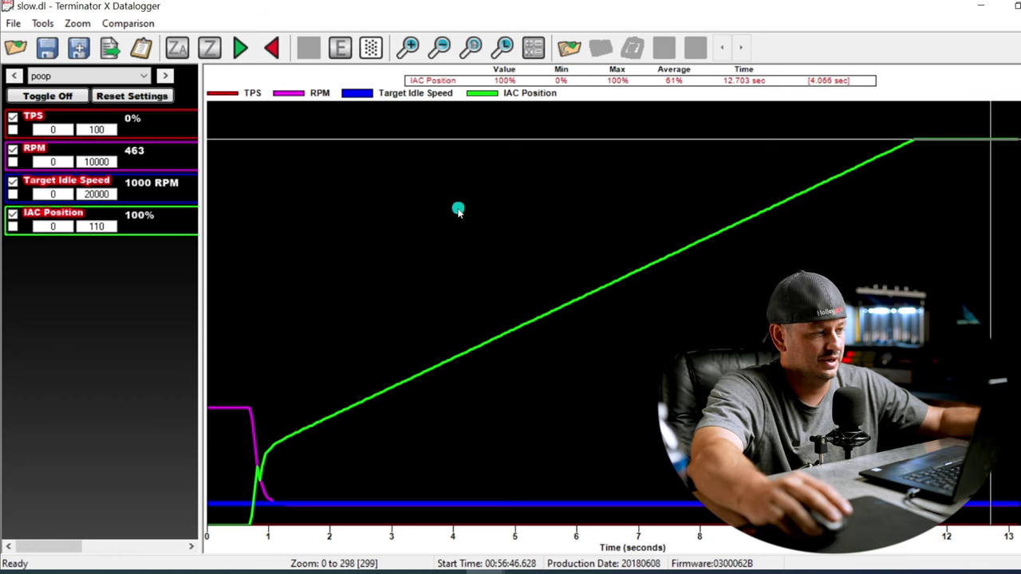
Step: Overlay fast.dl as a comparison log and read its IAC Position reaching 100% near 1.45 s
left_click(128, 23)
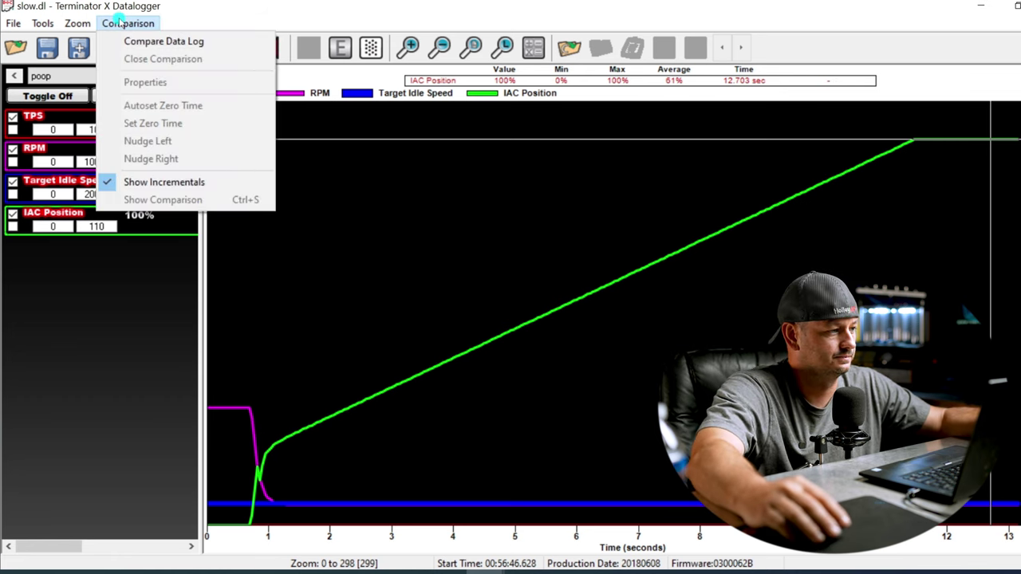
left_click(164, 40)
left_click(182, 150)
left_click(395, 391)
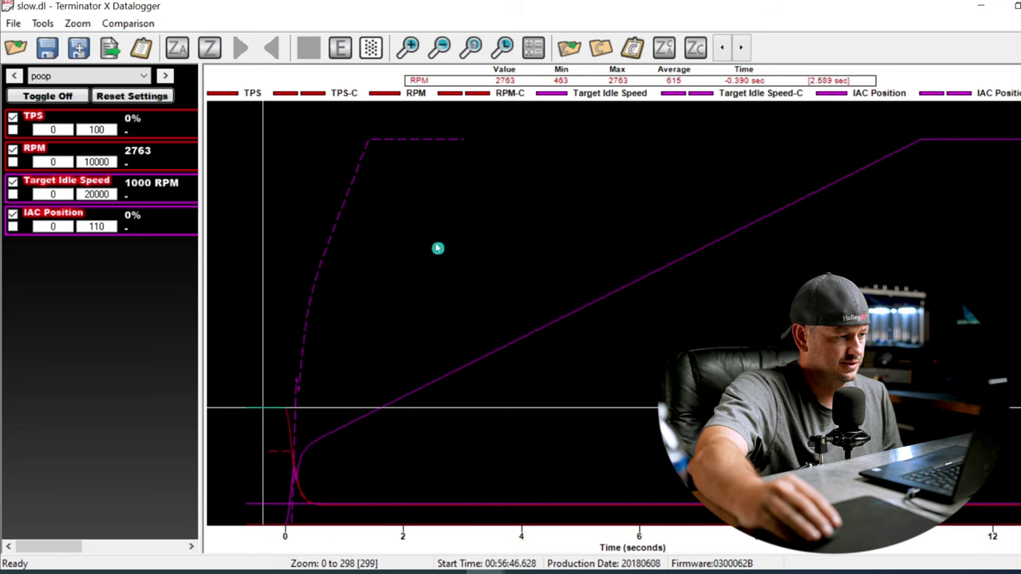
left_click(373, 146)
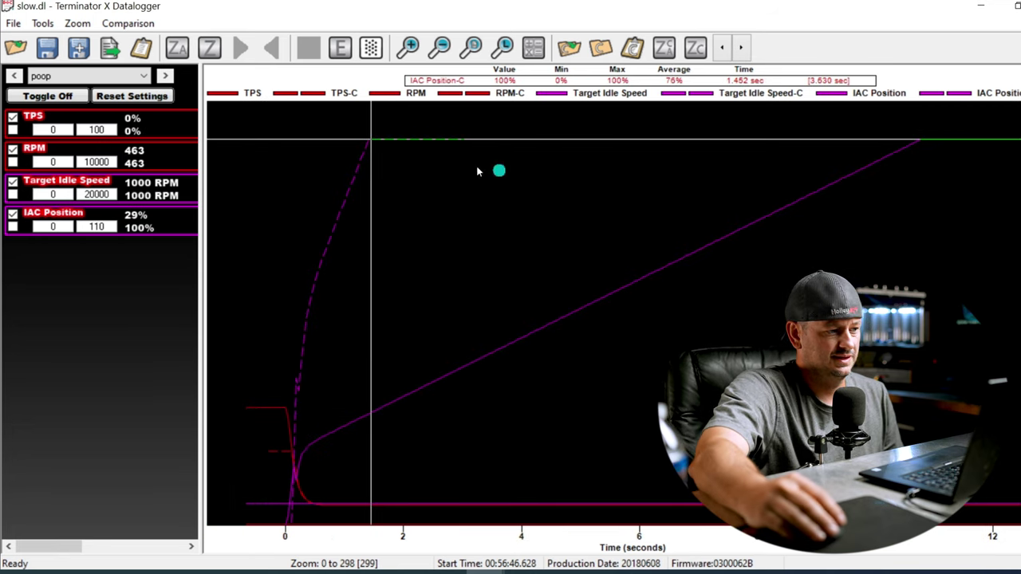